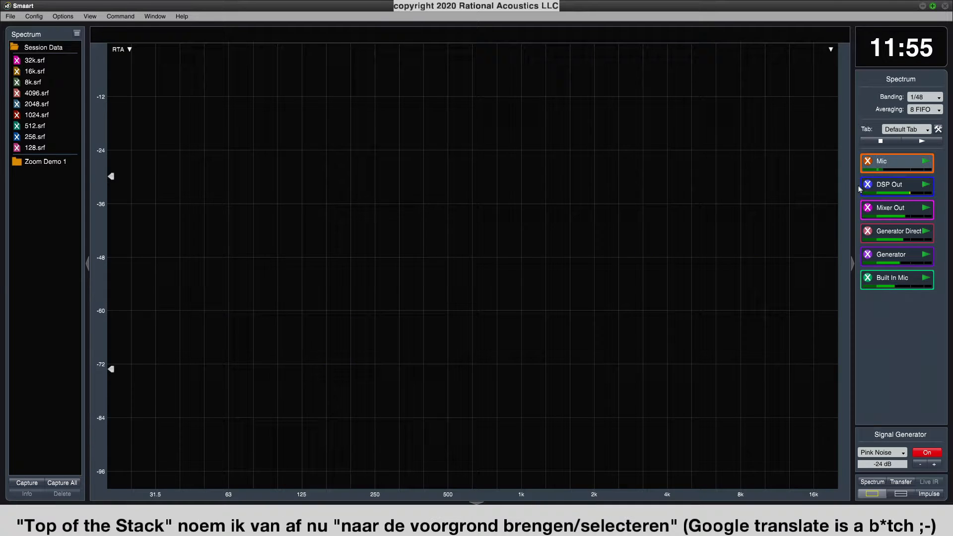
Show the DSP Out, Mixer Out, Generator Direct, Generator, Built In Mic and Mic traces on the RTA plot.
{"action": "left_click", "coordinate": [867, 186]}
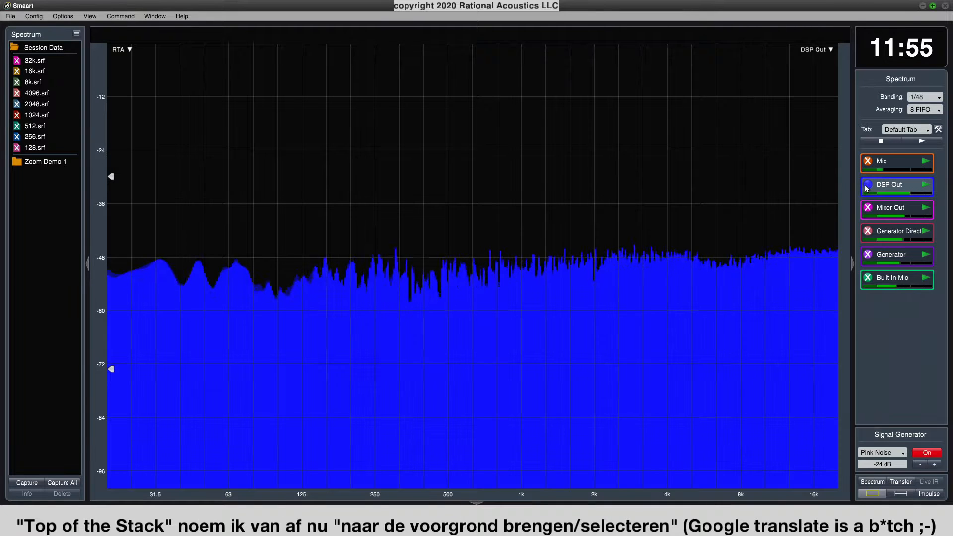
{"action": "left_click", "coordinate": [867, 209]}
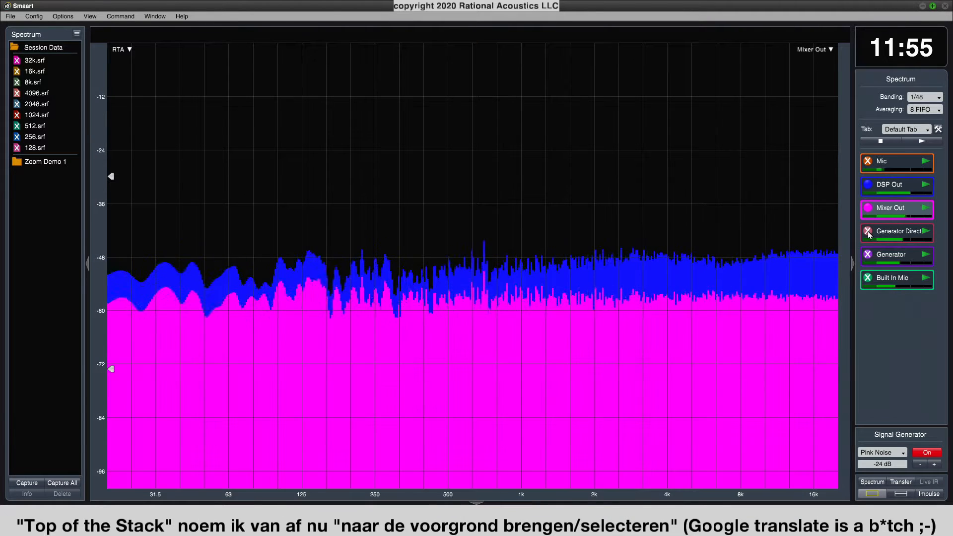
{"action": "left_click", "coordinate": [869, 232]}
{"action": "left_click", "coordinate": [868, 255]}
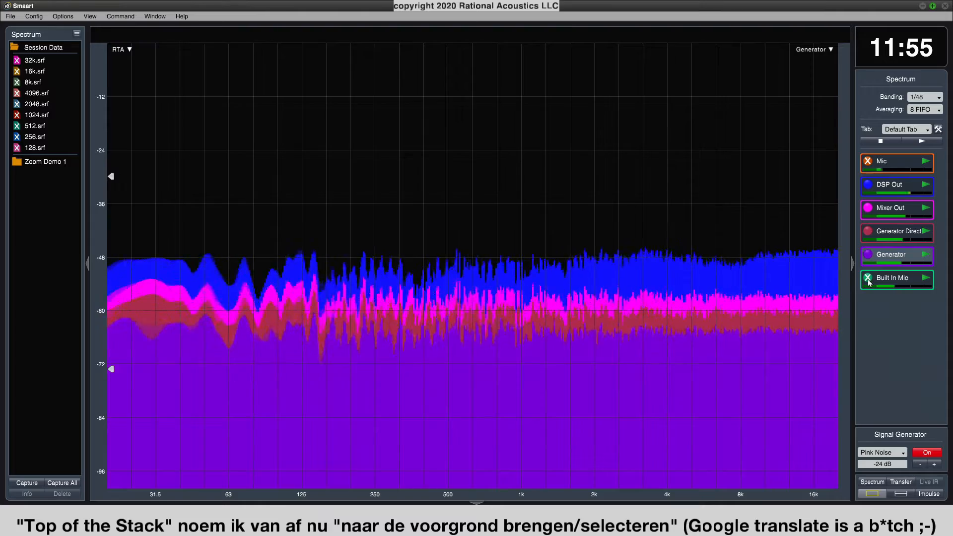
{"action": "left_click", "coordinate": [868, 279]}
{"action": "left_click", "coordinate": [868, 161]}
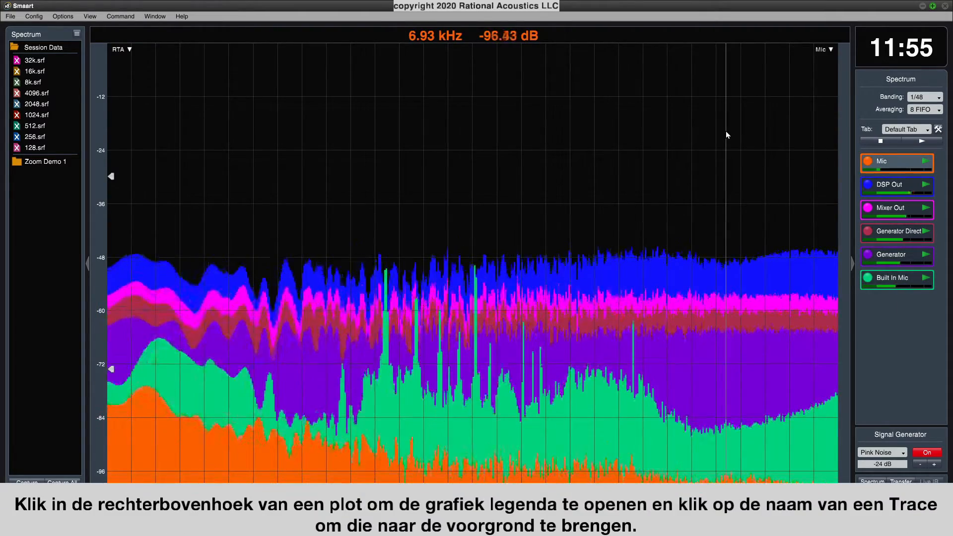
Expand the plot's graph legend and bring the DSP Out, Generator and Built In Mic traces to the front in turn.
{"action": "left_click", "coordinate": [824, 49]}
{"action": "left_click", "coordinate": [791, 105]}
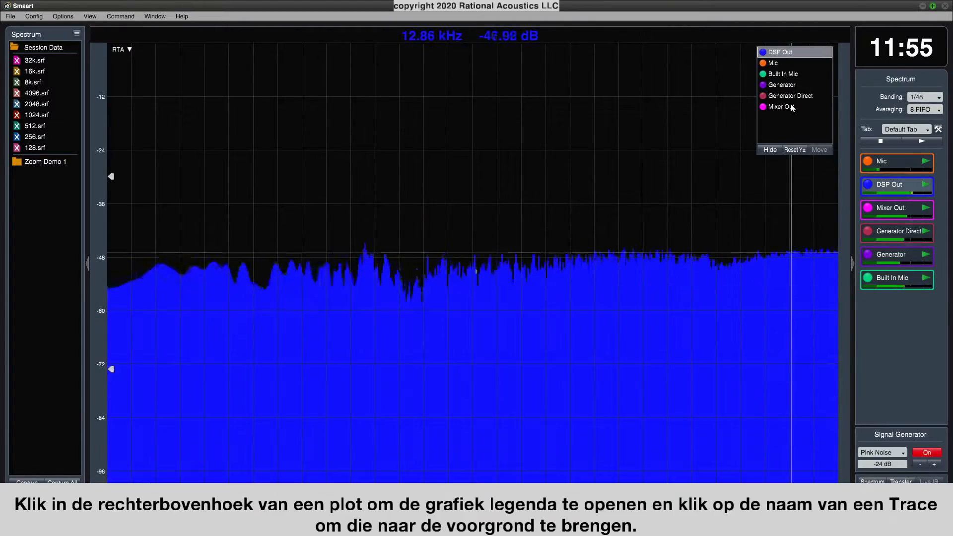
{"action": "left_click", "coordinate": [788, 86]}
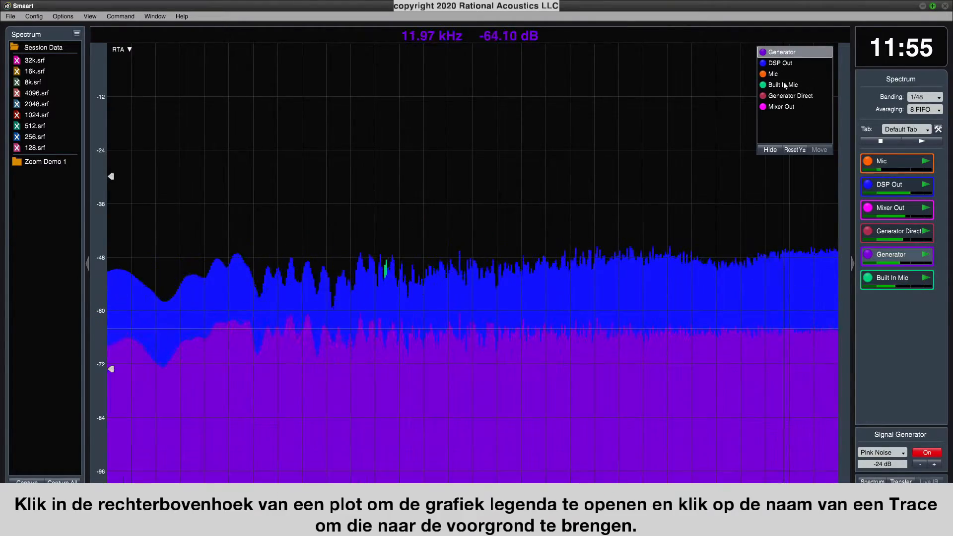
{"action": "left_click", "coordinate": [784, 83]}
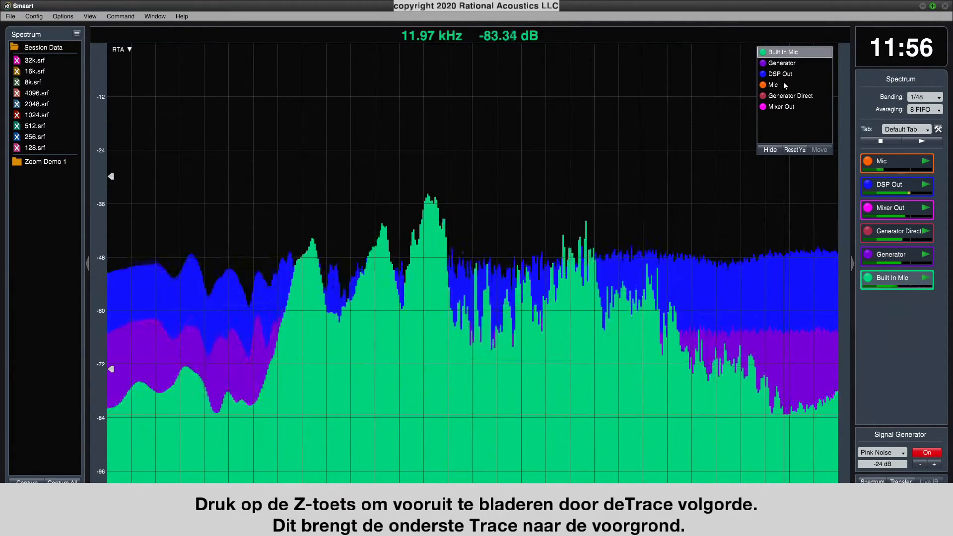
Cycle forward through the trace stacking order until the Generator trace is in front.
{"action": "key", "text": "z"}
{"action": "key", "text": "z"}
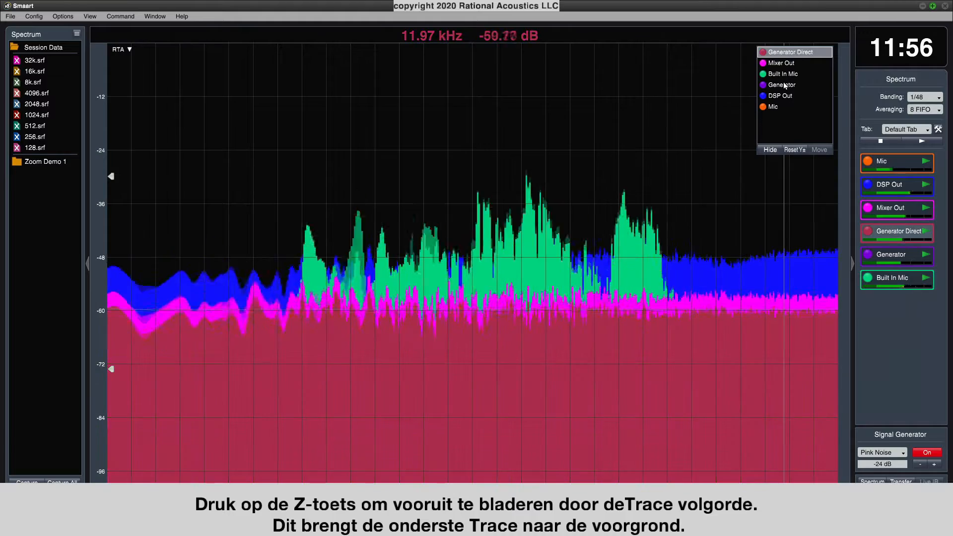
{"action": "key", "text": "z"}
{"action": "key", "text": "z"}
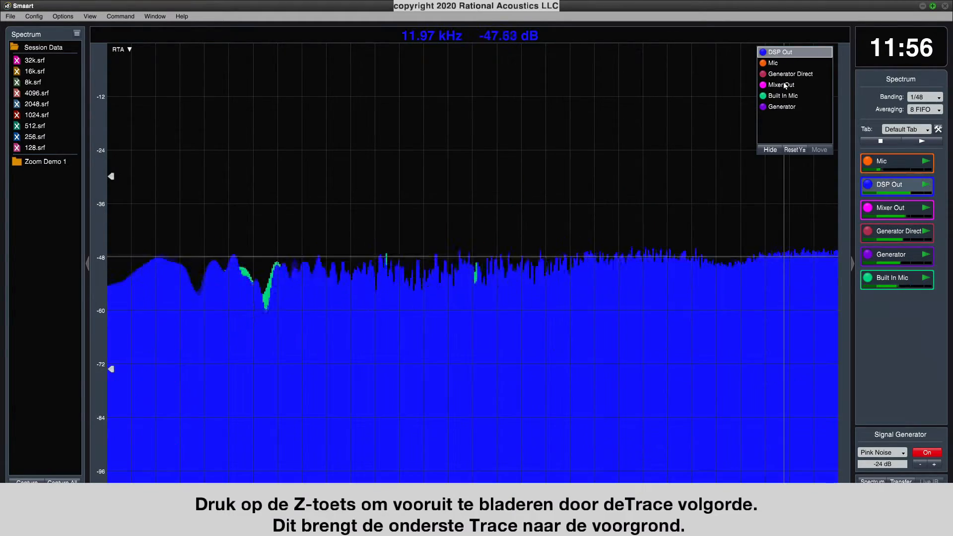
{"action": "key", "text": "z"}
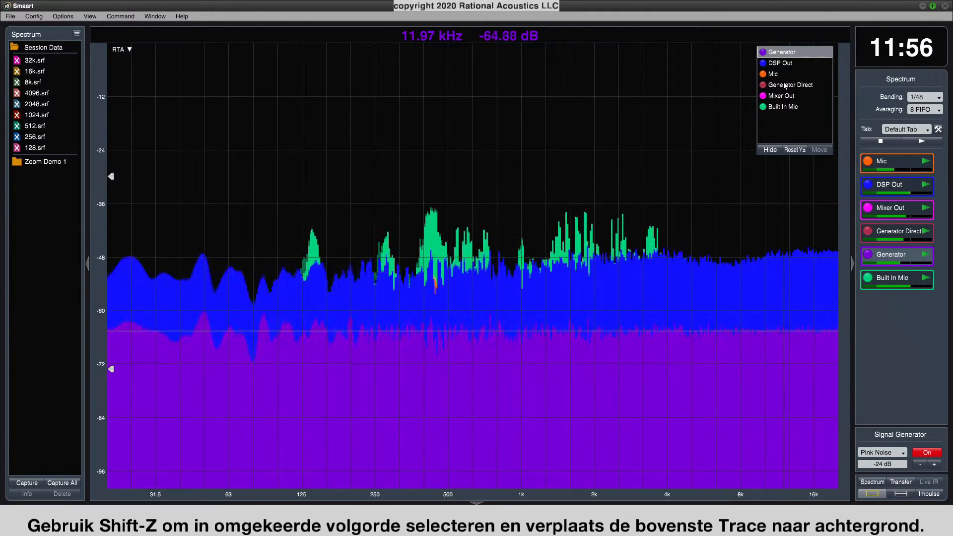
Cycle backward through the trace order, sending the front trace to the back eight times until Mic is in front.
{"action": "key", "text": "shift+z"}
{"action": "key", "text": "shift+z"}
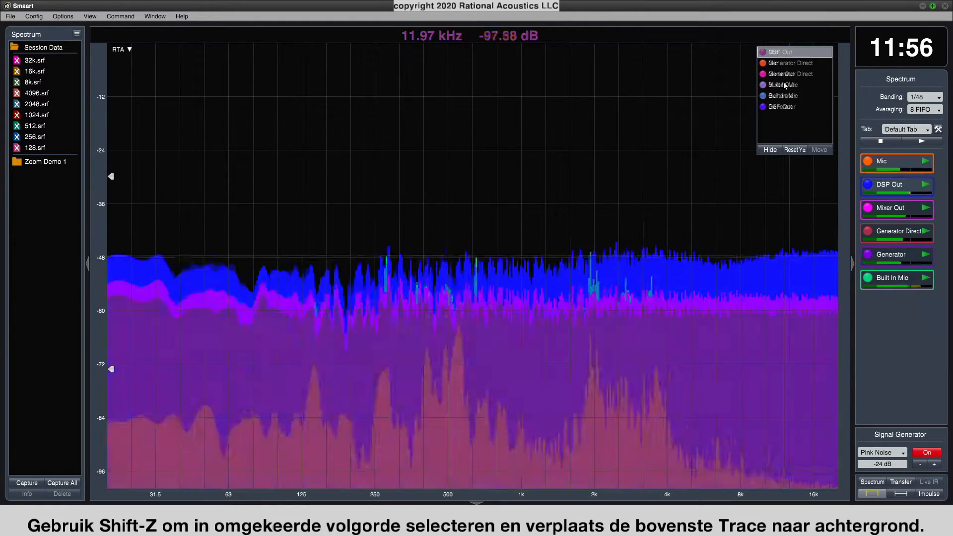
{"action": "key", "text": "shift+z"}
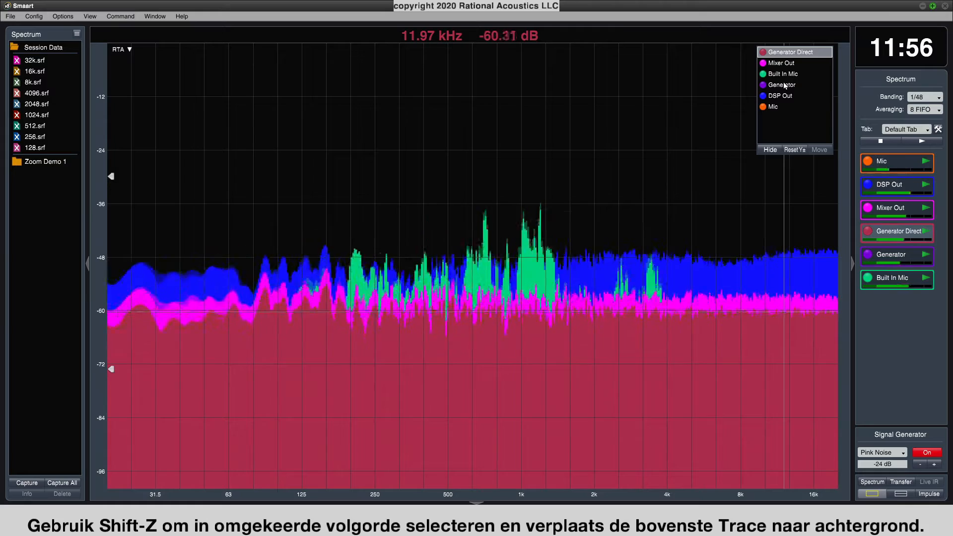
{"action": "key", "text": "shift+z"}
{"action": "key", "text": "shift+z"}
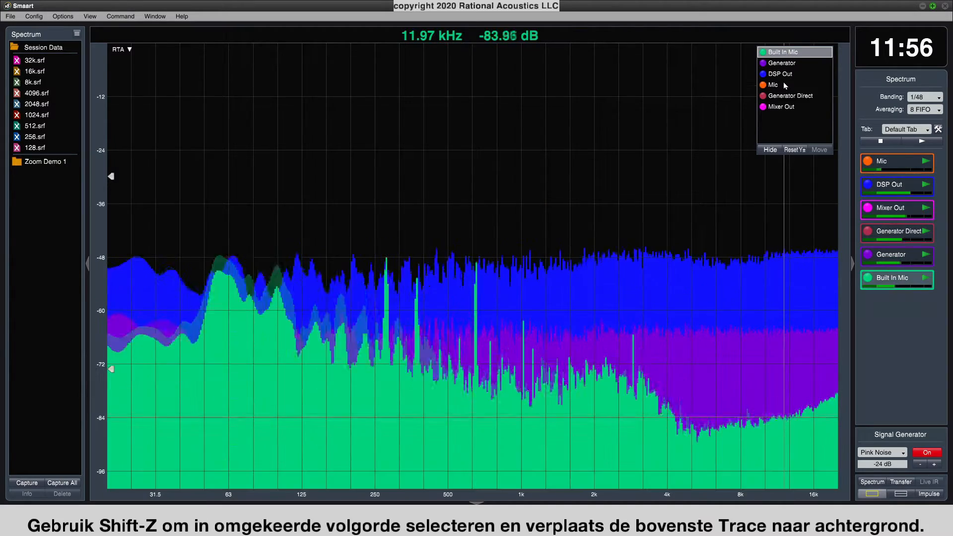
{"action": "key", "text": "shift+z"}
{"action": "key", "text": "shift+z"}
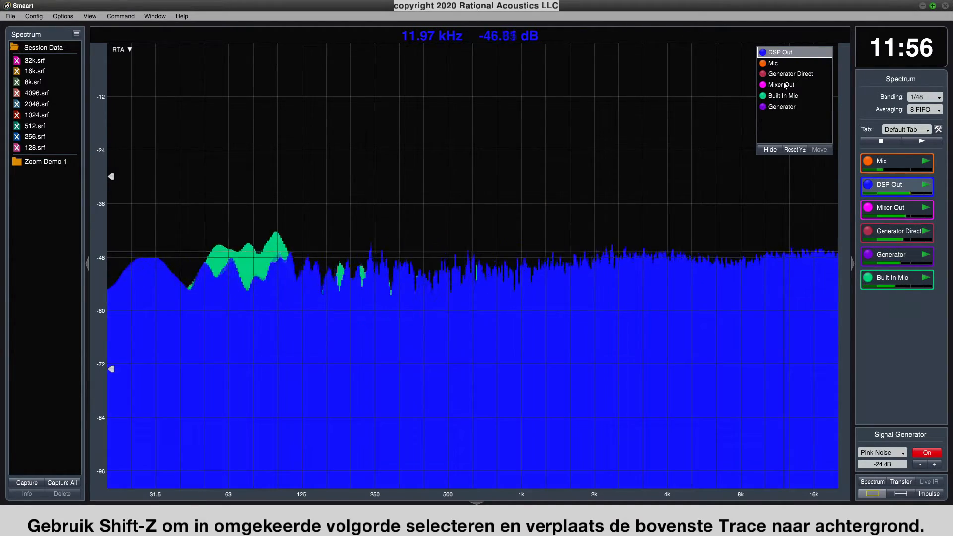
{"action": "key", "text": "shift+z"}
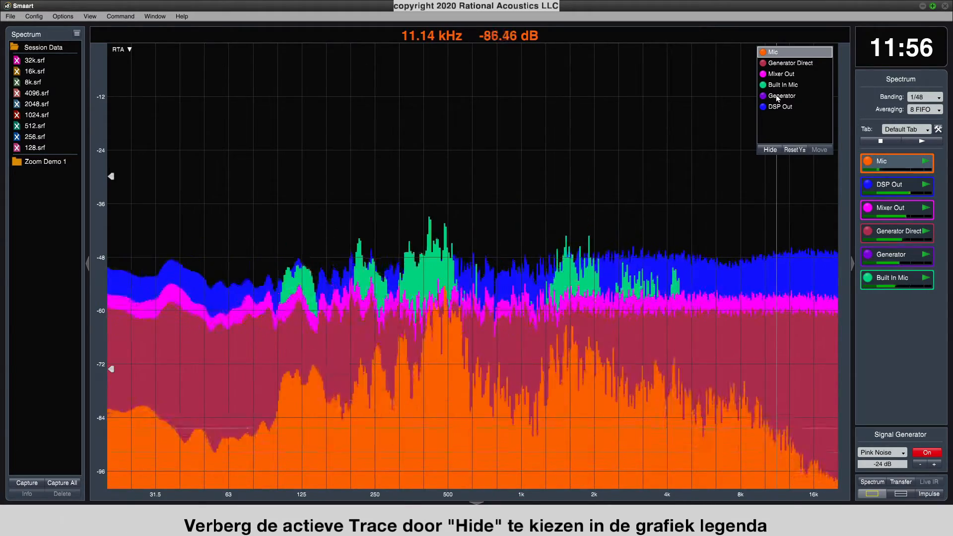
Bring the Generator trace to the front and hide it through the graph legend, restoring it from its measurement engine.
{"action": "left_click", "coordinate": [777, 97]}
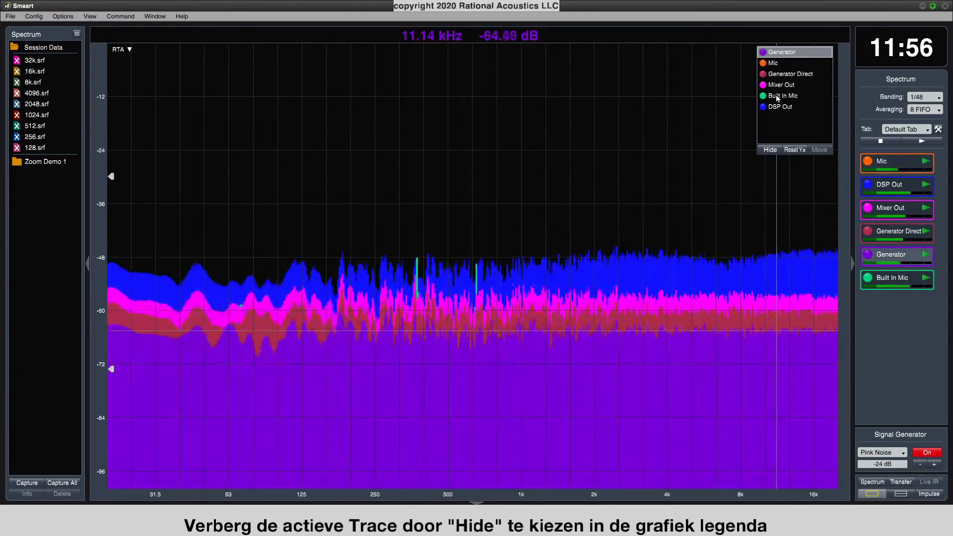
{"action": "left_click", "coordinate": [770, 150]}
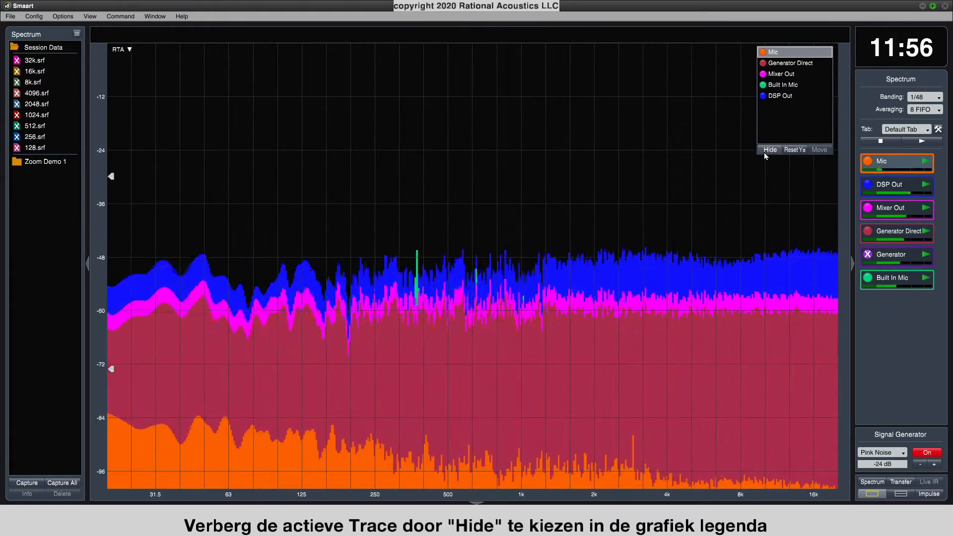
{"action": "left_click", "coordinate": [868, 255]}
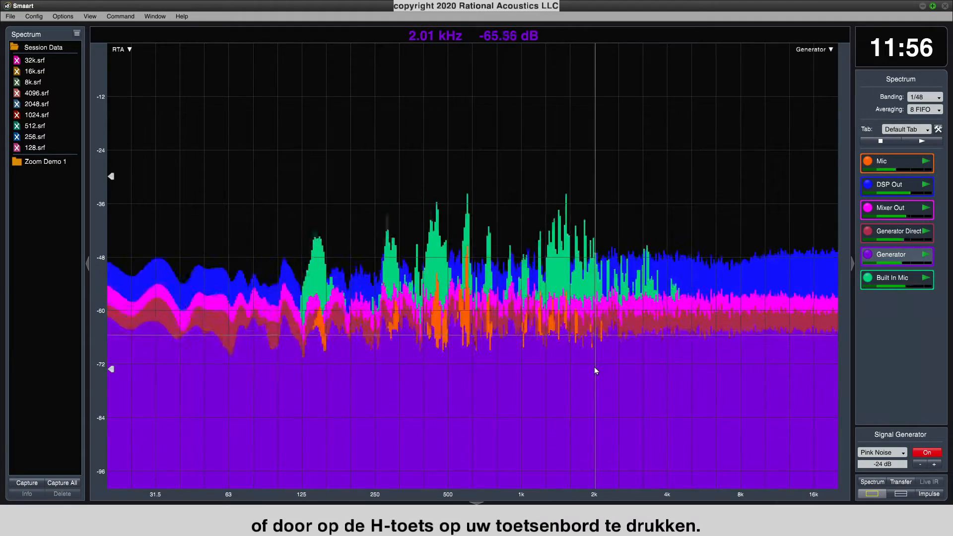
Hide the front Generator trace again and toggle its visibility from its measurement engine until it is shown.
{"action": "key", "text": "h"}
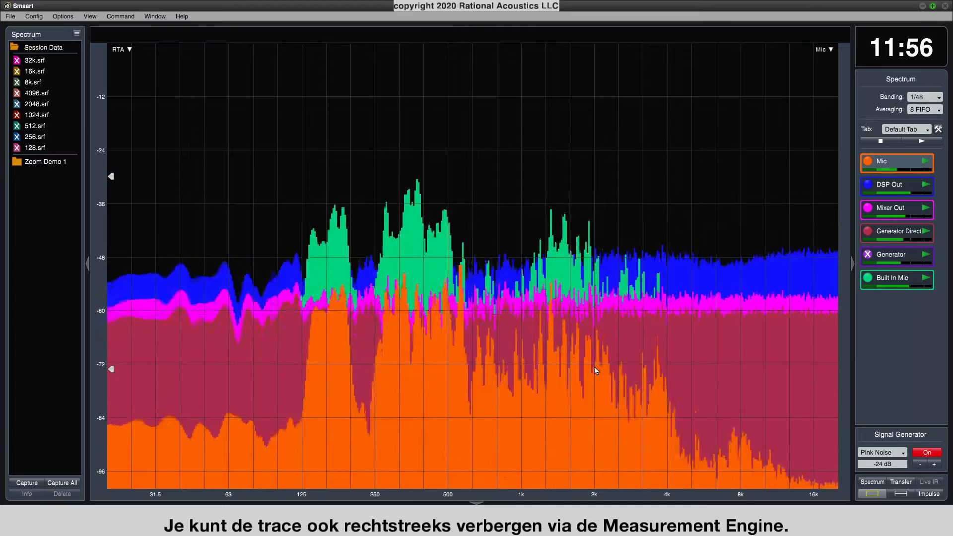
{"action": "left_click", "coordinate": [868, 256]}
{"action": "left_click", "coordinate": [868, 256]}
{"action": "left_click", "coordinate": [868, 256]}
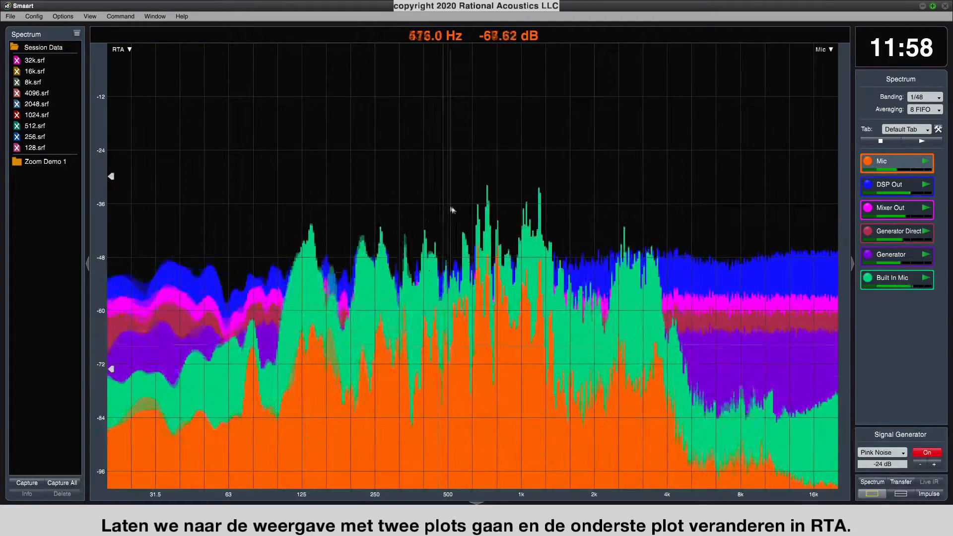
Switch to the two-plot view and change the lower plot from Spectrograph to RTA.
{"action": "left_click", "coordinate": [901, 493]}
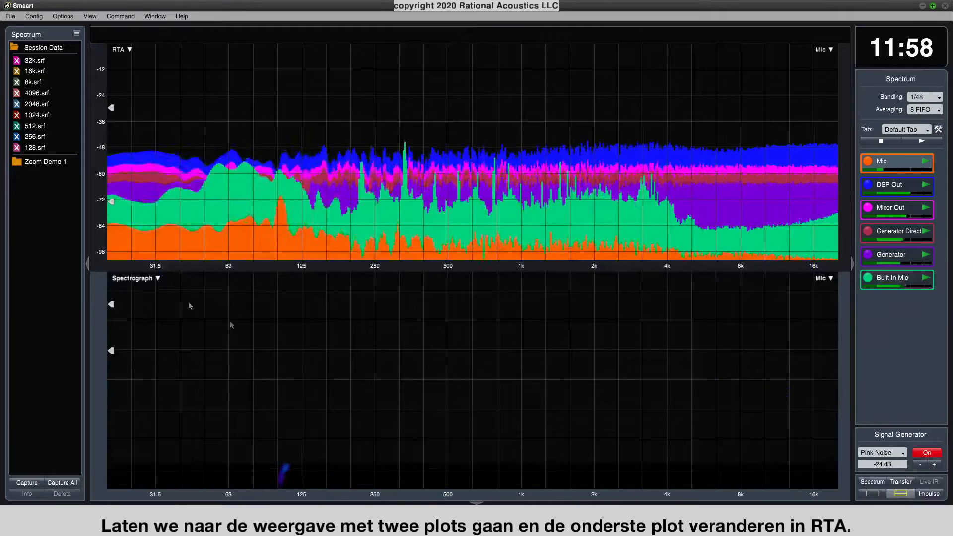
{"action": "left_click", "coordinate": [155, 280]}
{"action": "left_click", "coordinate": [175, 241]}
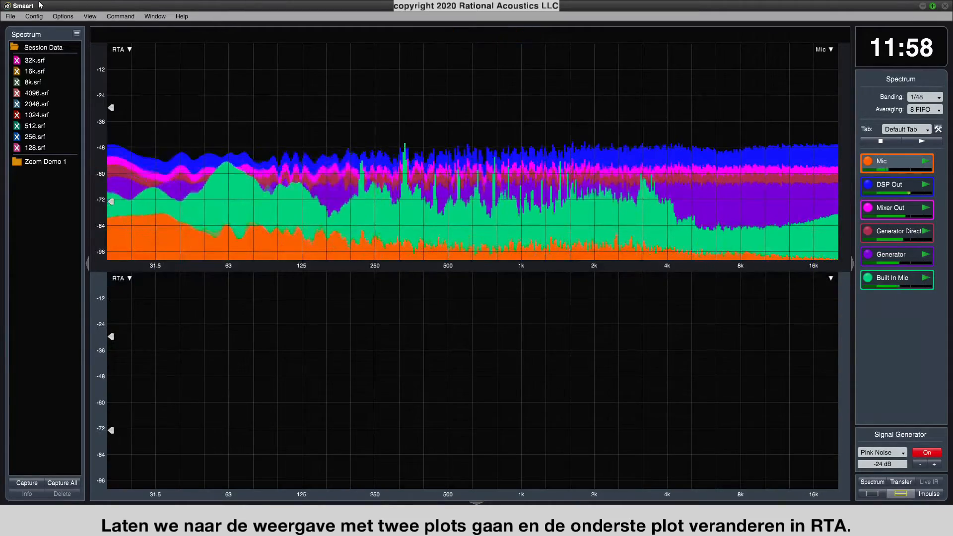
Look through the available view presets, including the RTA/RTA layout.
{"action": "left_click", "coordinate": [90, 16]}
{"action": "mouse_move", "coordinate": [184, 61]}
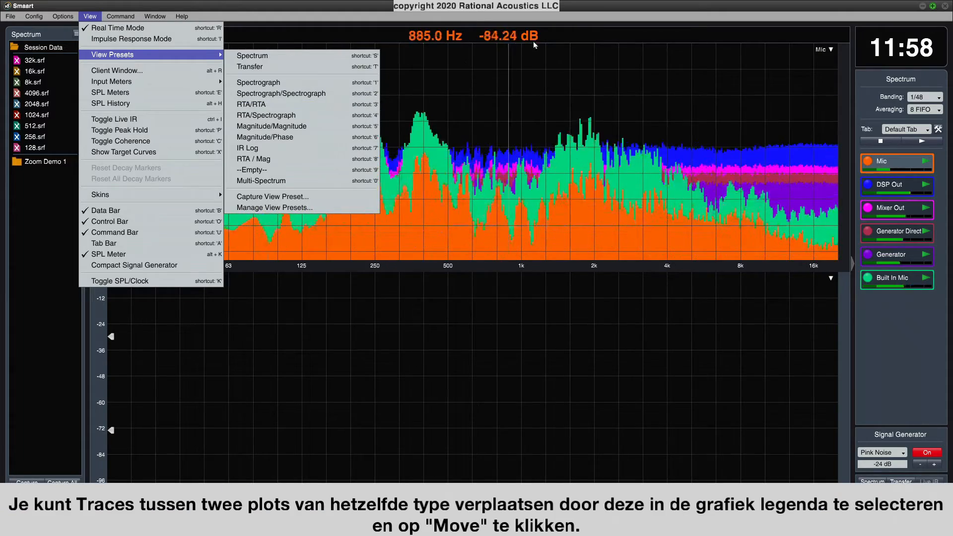
Move the DSP Out and Mic traces from the upper RTA plot to the lower one.
{"action": "left_click", "coordinate": [818, 49]}
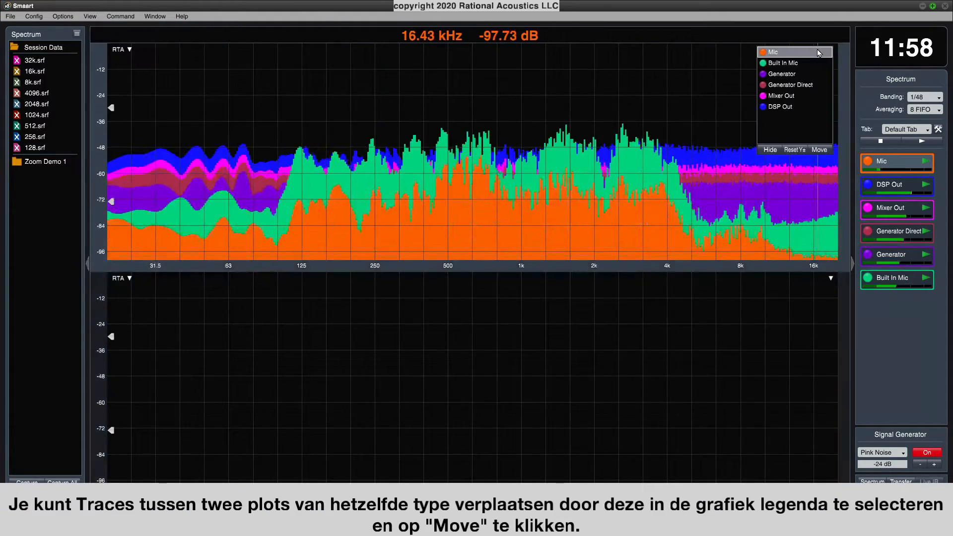
{"action": "left_click", "coordinate": [798, 108]}
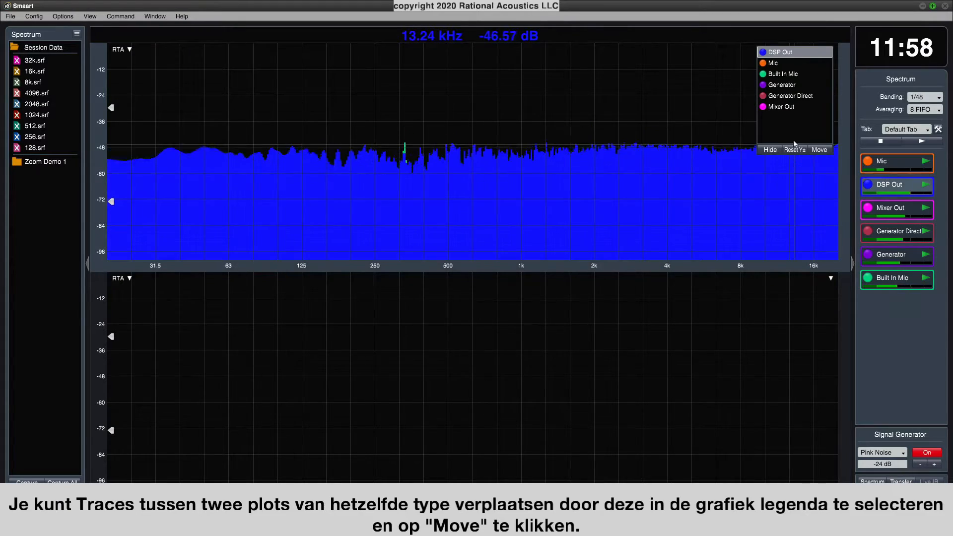
{"action": "left_click", "coordinate": [821, 150]}
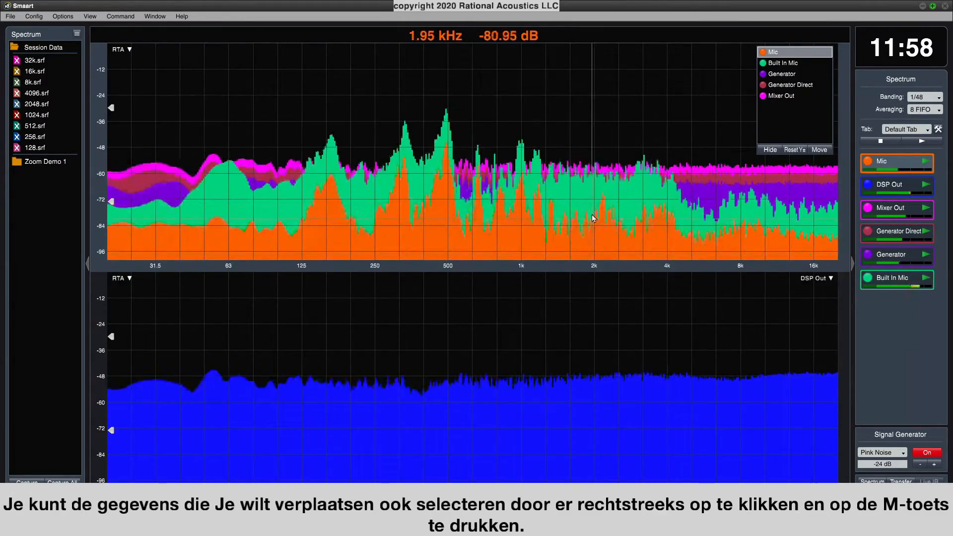
{"action": "left_click", "coordinate": [613, 236]}
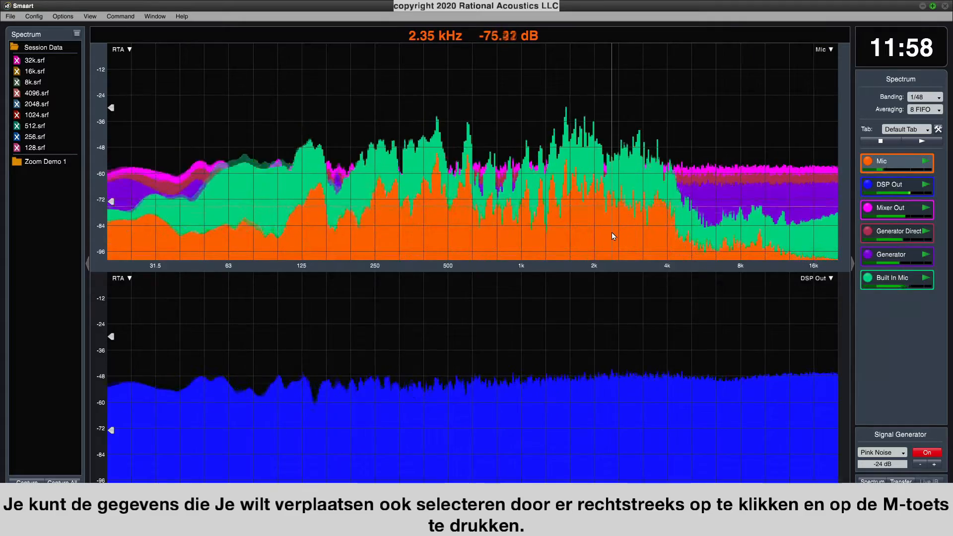
{"action": "key", "text": "m"}
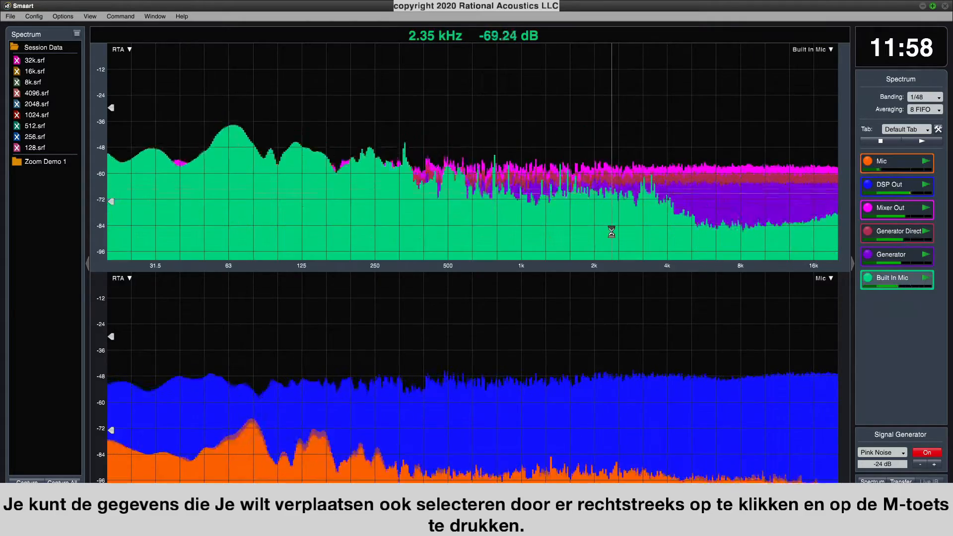
In the Mic spectrum measurement's settings, switch the default plot to 1 and back to 2, and accept.
{"action": "left_click", "coordinate": [882, 163]}
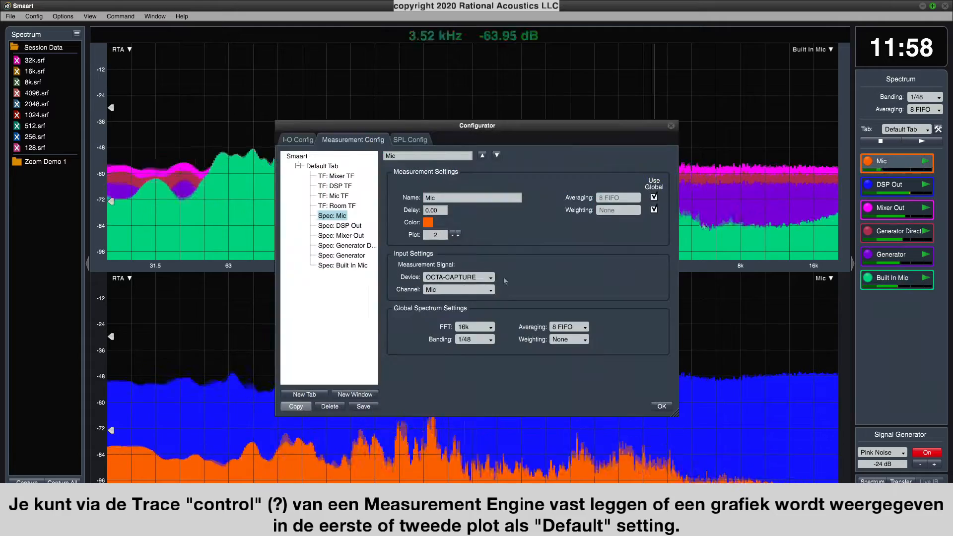
{"action": "left_click", "coordinate": [453, 237]}
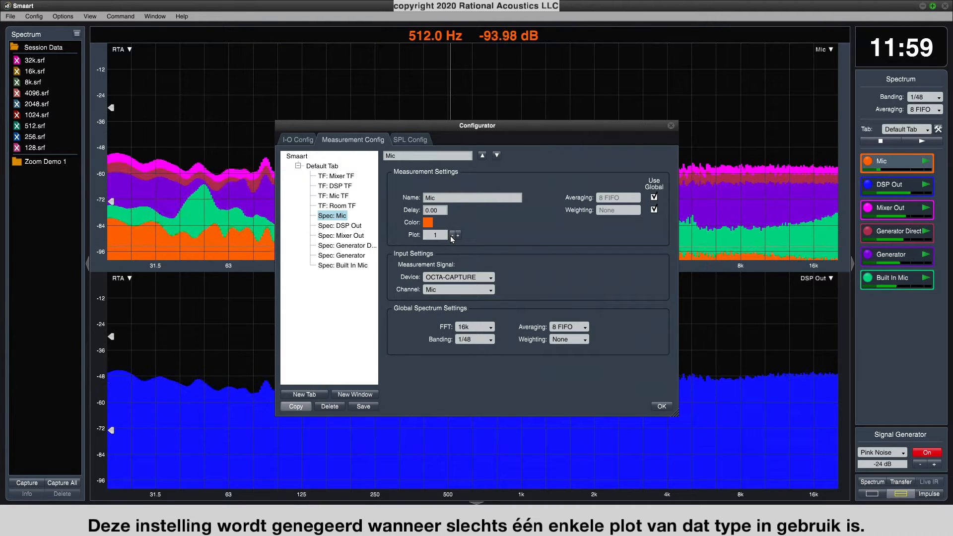
{"action": "left_click", "coordinate": [458, 237]}
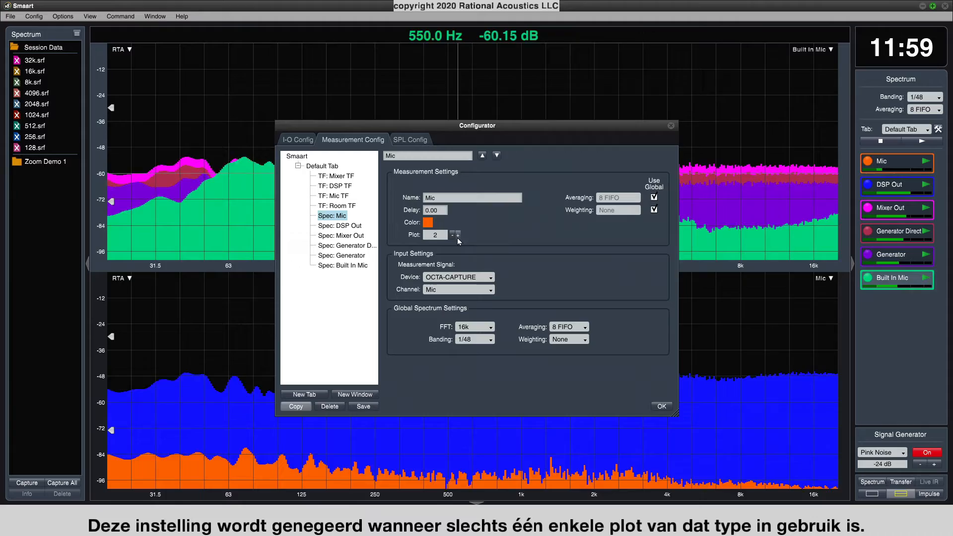
{"action": "left_click", "coordinate": [657, 410]}
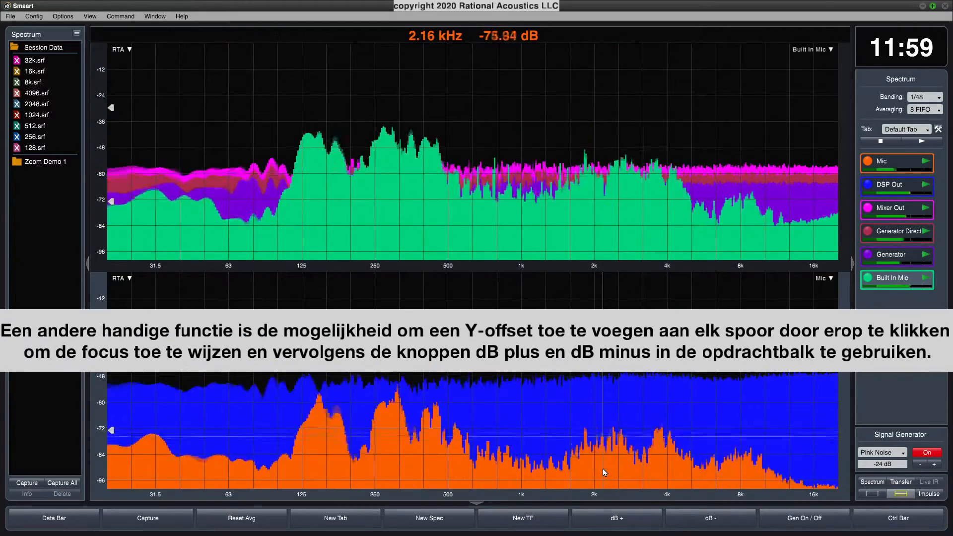
Lower the Mic trace's Y offset to -11 dB and raise it back up to 3 dB.
{"action": "left_click", "coordinate": [687, 521]}
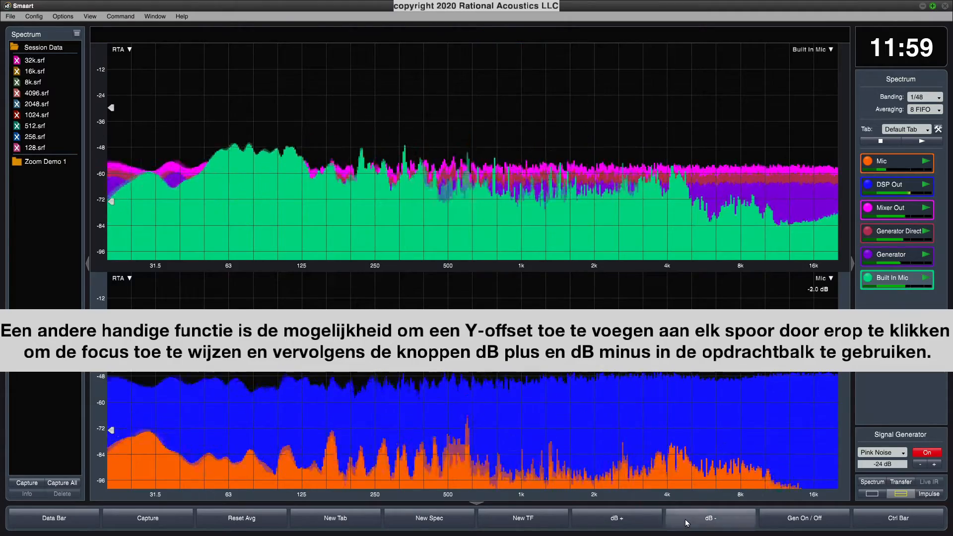
{"action": "left_click", "coordinate": [687, 522]}
{"action": "left_click", "coordinate": [686, 522]}
{"action": "left_click", "coordinate": [687, 522]}
{"action": "left_click", "coordinate": [687, 522]}
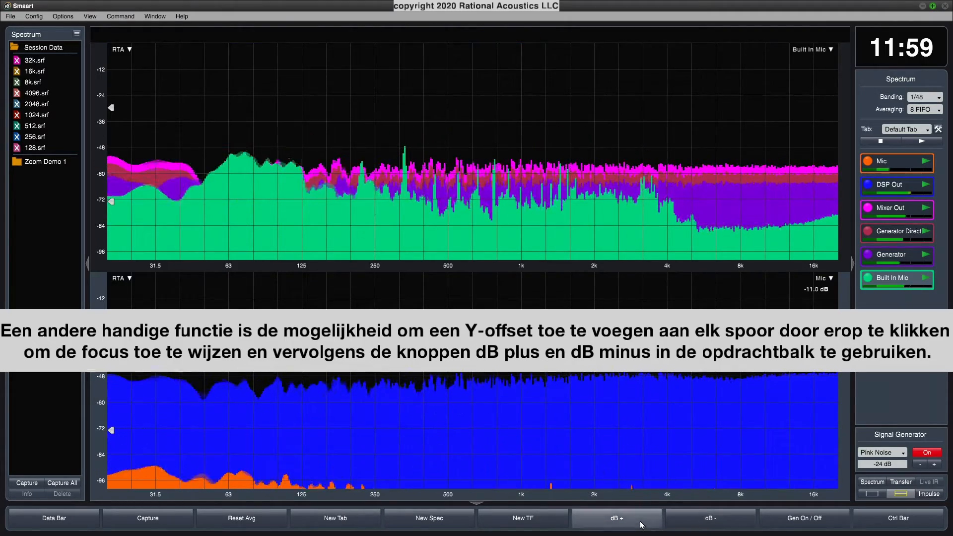
{"action": "left_click", "coordinate": [641, 525]}
{"action": "left_click", "coordinate": [641, 525]}
Raise the Mic trace's Y offset in the lower plot to 30 dB.
{"action": "left_click", "coordinate": [641, 524]}
{"action": "left_click", "coordinate": [641, 525]}
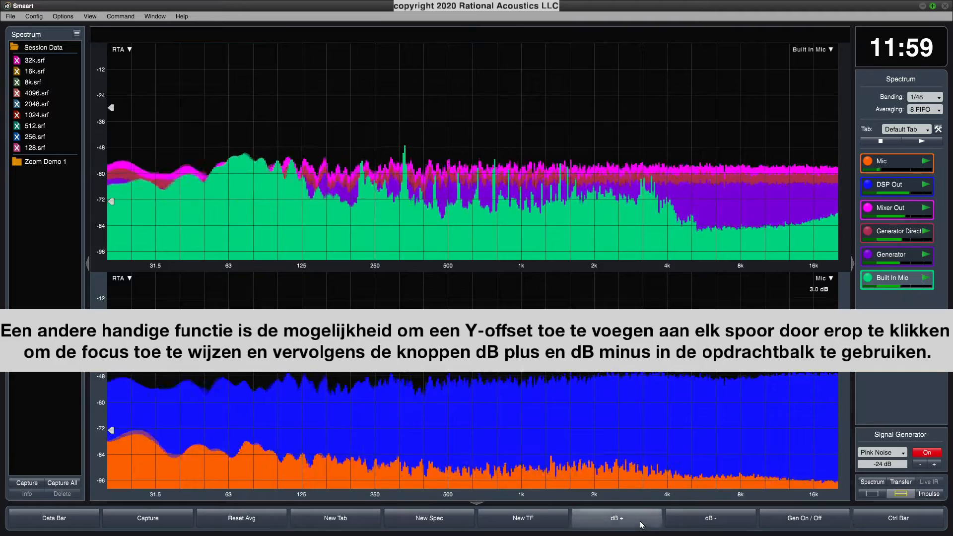
{"action": "left_click", "coordinate": [641, 525]}
{"action": "left_click", "coordinate": [641, 524]}
{"action": "left_click", "coordinate": [641, 525]}
{"action": "left_click", "coordinate": [641, 525]}
{"action": "left_click", "coordinate": [641, 525]}
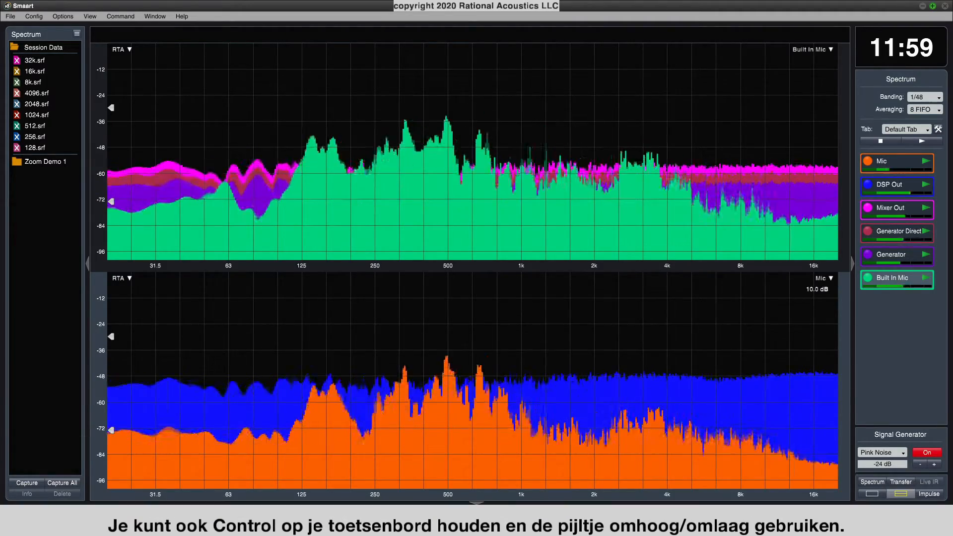
{"action": "key", "text": "ctrl+Up"}
{"action": "key", "text": "ctrl+Up"}
{"action": "key", "text": "ctrl+Up"}
{"action": "key", "text": "ctrl+Up"}
{"action": "key", "text": "ctrl+Up"}
{"action": "key", "text": "ctrl+Up"}
{"action": "key", "text": "ctrl+Up"}
{"action": "key", "text": "ctrl+Up"}
{"action": "key", "text": "ctrl+Up"}
{"action": "key", "text": "ctrl+Up"}
{"action": "key", "text": "ctrl+Up"}
{"action": "key", "text": "ctrl+Up"}
{"action": "key", "text": "ctrl+Up"}
{"action": "key", "text": "ctrl+Up"}
{"action": "key", "text": "ctrl+Up"}
{"action": "key", "text": "ctrl+Up"}
{"action": "key", "text": "ctrl+Up"}
{"action": "key", "text": "ctrl+Up"}
{"action": "key", "text": "ctrl+Up"}
{"action": "key", "text": "ctrl+Up"}
{"action": "key", "text": "ctrl+Up"}
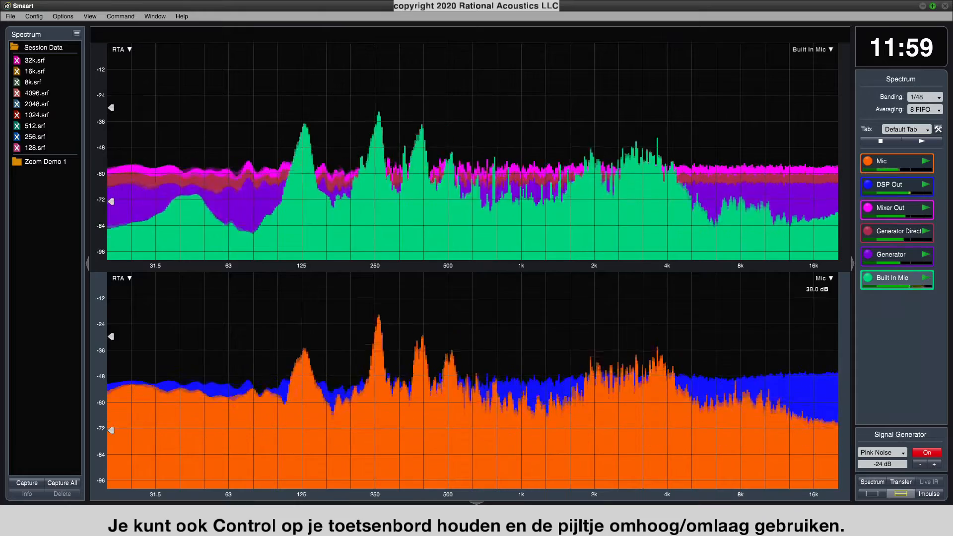
Lower the Mic trace's Y offset to 18 dB.
{"action": "key", "text": "ctrl+Down"}
{"action": "key", "text": "ctrl+Down"}
{"action": "key", "text": "ctrl+Down"}
{"action": "key", "text": "ctrl+Down"}
{"action": "key", "text": "ctrl+Down"}
{"action": "key", "text": "ctrl+Down"}
{"action": "key", "text": "ctrl+Down"}
{"action": "key", "text": "ctrl+Down"}
{"action": "key", "text": "ctrl+Down"}
{"action": "key", "text": "ctrl+Down"}
{"action": "key", "text": "ctrl+Down"}
{"action": "key", "text": "ctrl+Down"}
{"action": "key", "text": "ctrl+Down"}
{"action": "key", "text": "ctrl+Down"}
{"action": "key", "text": "ctrl+Down"}
{"action": "key", "text": "ctrl+Down"}
{"action": "key", "text": "ctrl+Down"}
{"action": "key", "text": "ctrl+Down"}
{"action": "key", "text": "ctrl+Down"}
{"action": "key", "text": "ctrl+Down"}
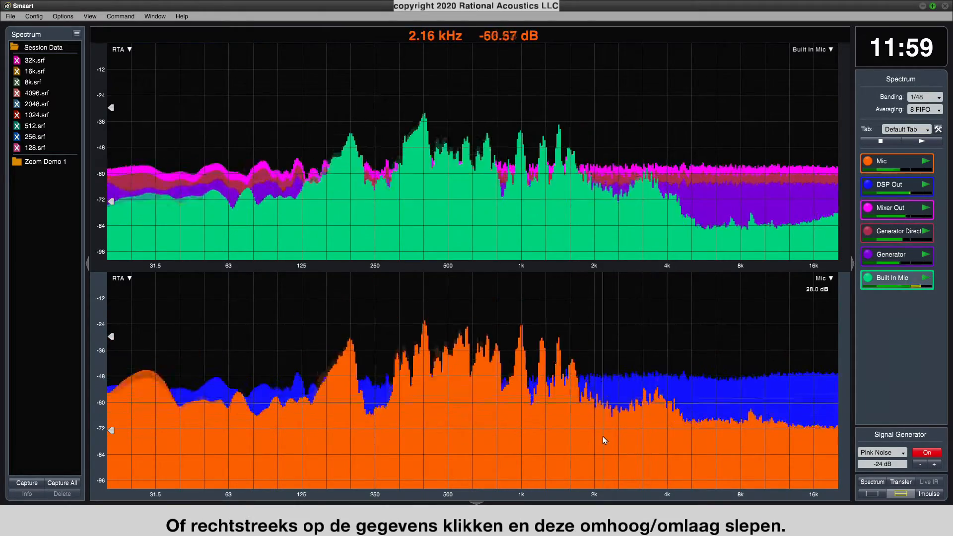
{"action": "mouse_move", "coordinate": [602, 437]}
{"action": "left_mouse_down"}
{"action": "mouse_move", "coordinate": [598, 335]}
{"action": "mouse_move", "coordinate": [586, 449]}
{"action": "left_mouse_up"}
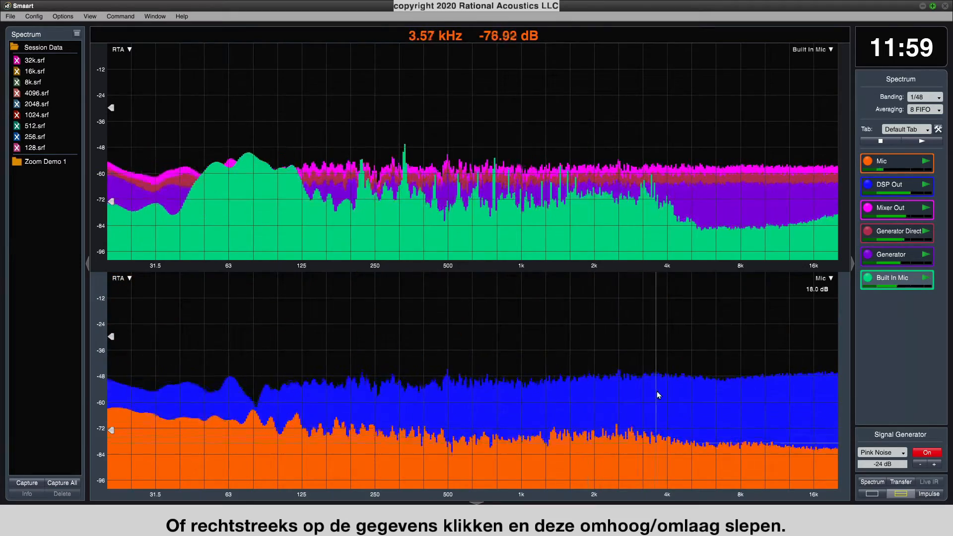
Raise the DSP Out trace's Y offset to 37 dB and lower the Mixer Out trace's offset to about -36 dB.
{"action": "left_click_drag", "start_coordinate": [657, 391], "coordinate": [654, 323]}
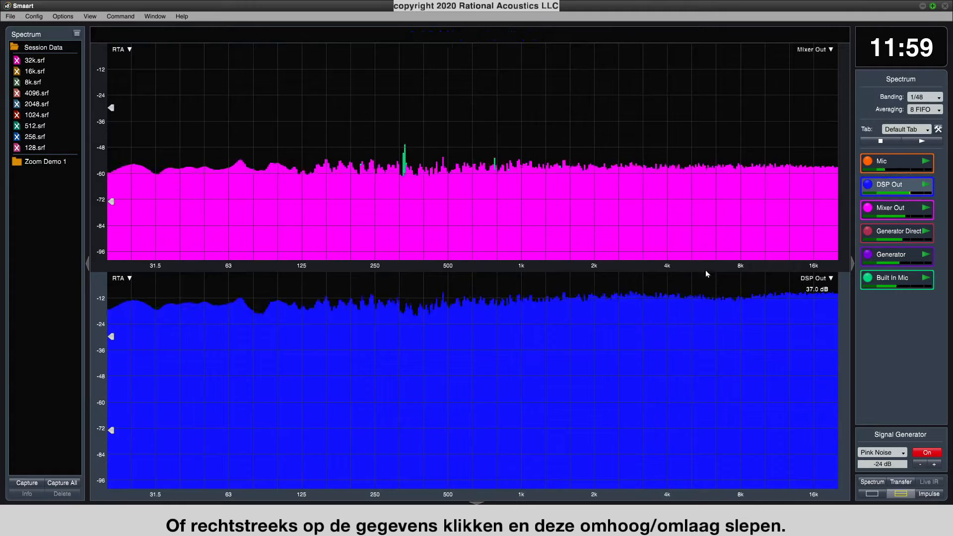
{"action": "mouse_move", "coordinate": [691, 201]}
{"action": "left_mouse_down"}
{"action": "mouse_move", "coordinate": [684, 231]}
{"action": "mouse_move", "coordinate": [700, 230]}
{"action": "left_mouse_up"}
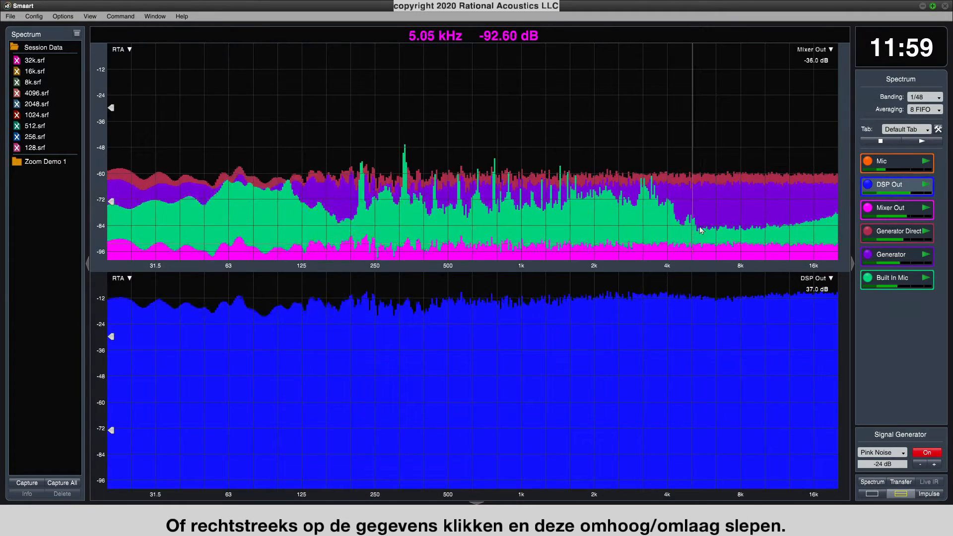
Raise the Y offset of the Generator Direct trace to 34 dB and of the Generator trace to 26 dB.
{"action": "left_click_drag", "start_coordinate": [721, 182], "coordinate": [729, 115]}
{"action": "left_click", "coordinate": [727, 178]}
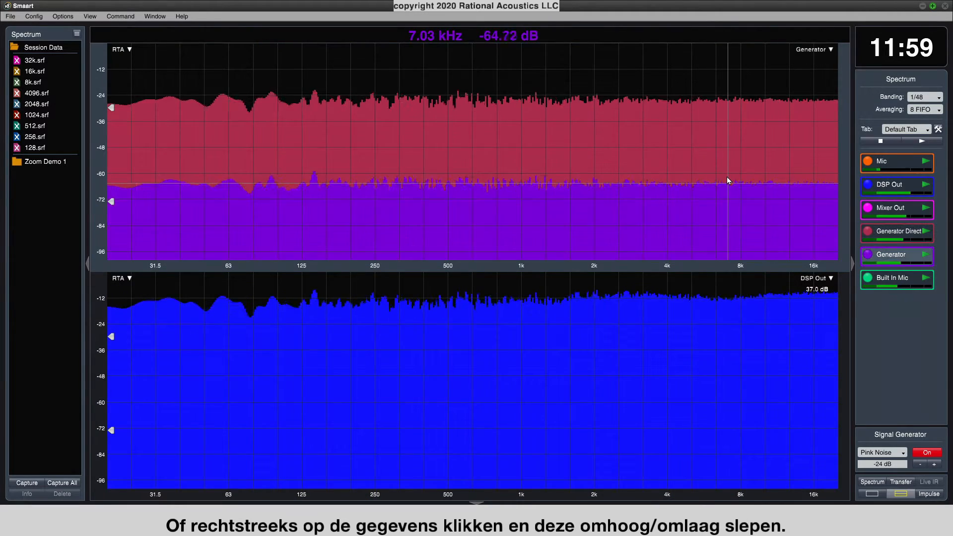
{"action": "key", "text": "z"}
{"action": "left_click_drag", "start_coordinate": [726, 210], "coordinate": [724, 162]}
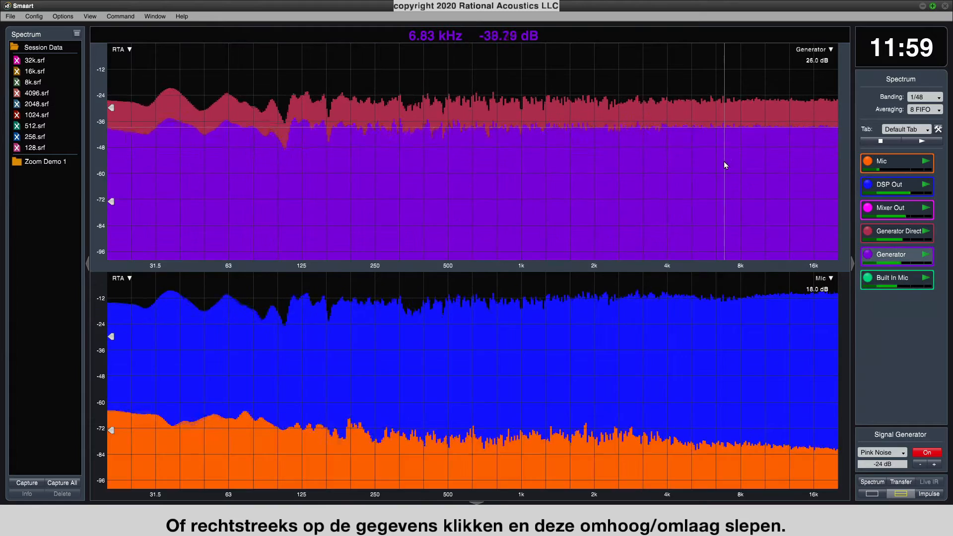
Bring the Mixer Out trace to the front of the upper plot and set its Y offset to -25 dB.
{"action": "key", "text": "z"}
{"action": "key", "text": "z"}
{"action": "mouse_move", "coordinate": [705, 247]}
{"action": "left_mouse_down"}
{"action": "mouse_move", "coordinate": [707, 201]}
{"action": "mouse_move", "coordinate": [727, 166]}
{"action": "left_mouse_up"}
{"action": "left_click", "coordinate": [809, 55]}
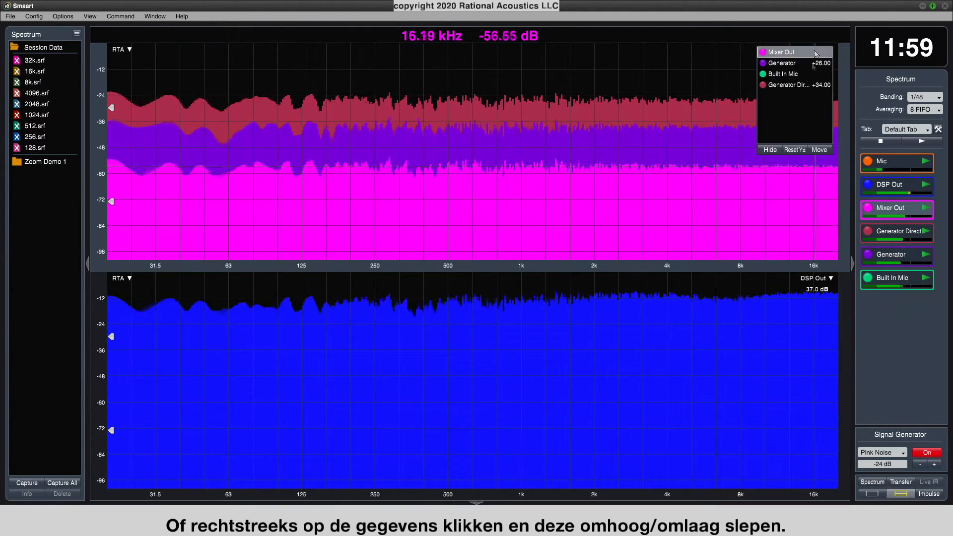
{"action": "left_click", "coordinate": [786, 73]}
{"action": "mouse_move", "coordinate": [677, 217]}
{"action": "left_mouse_down"}
{"action": "mouse_move", "coordinate": [676, 242]}
{"action": "mouse_move", "coordinate": [687, 242]}
{"action": "left_mouse_up"}
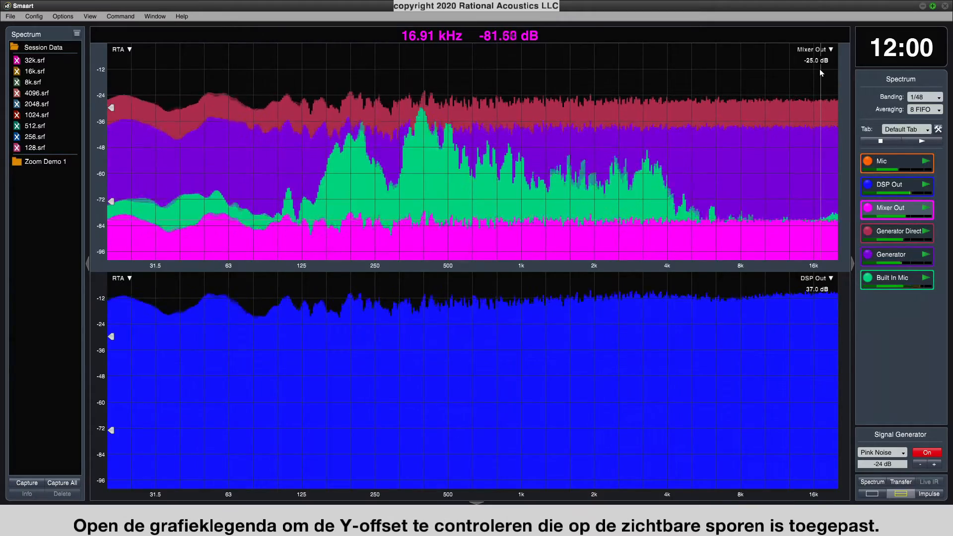
Check the Y offsets applied to the traces in the legends of the upper and lower plots.
{"action": "left_click", "coordinate": [831, 49]}
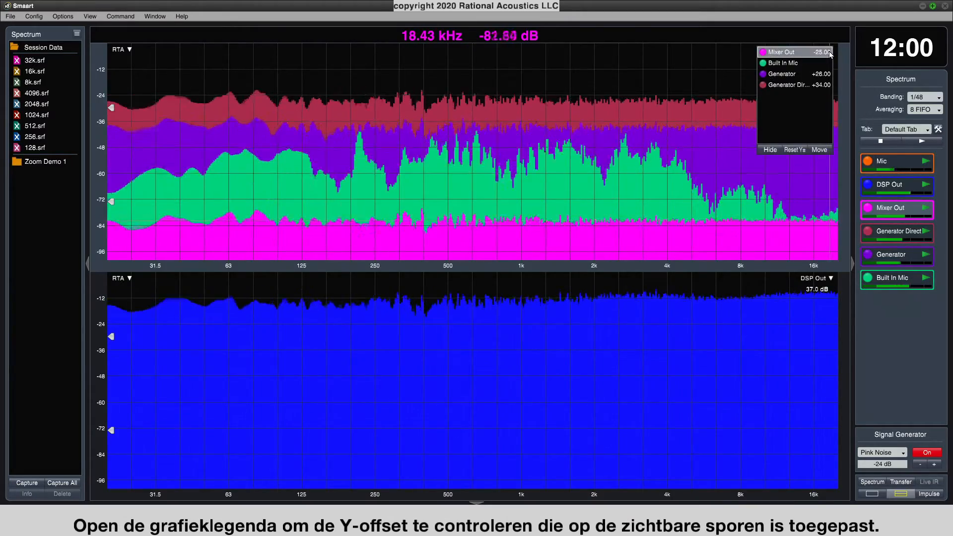
{"action": "left_click", "coordinate": [830, 278]}
Bring the Mic trace to the front of the lower plot and clear its Y offset.
{"action": "key", "text": "z"}
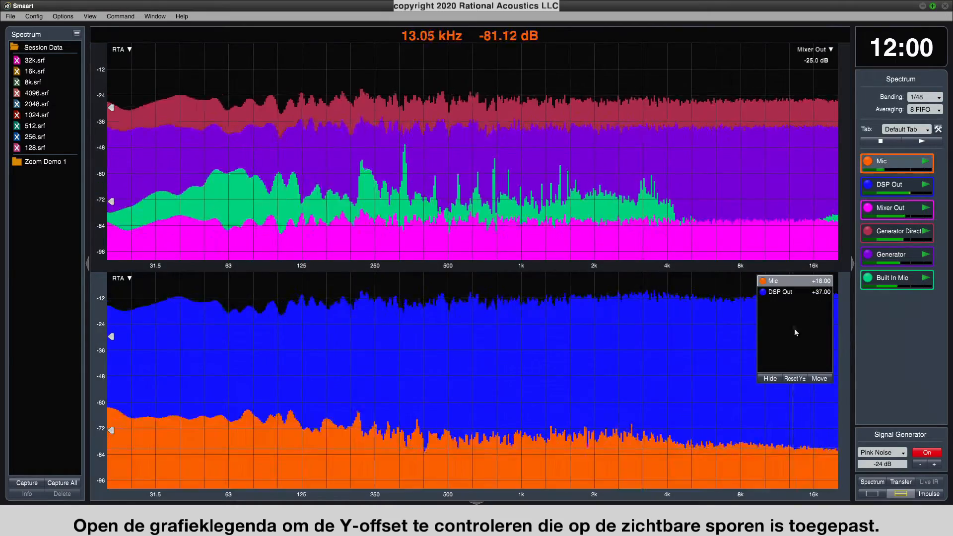
{"action": "left_click", "coordinate": [555, 457]}
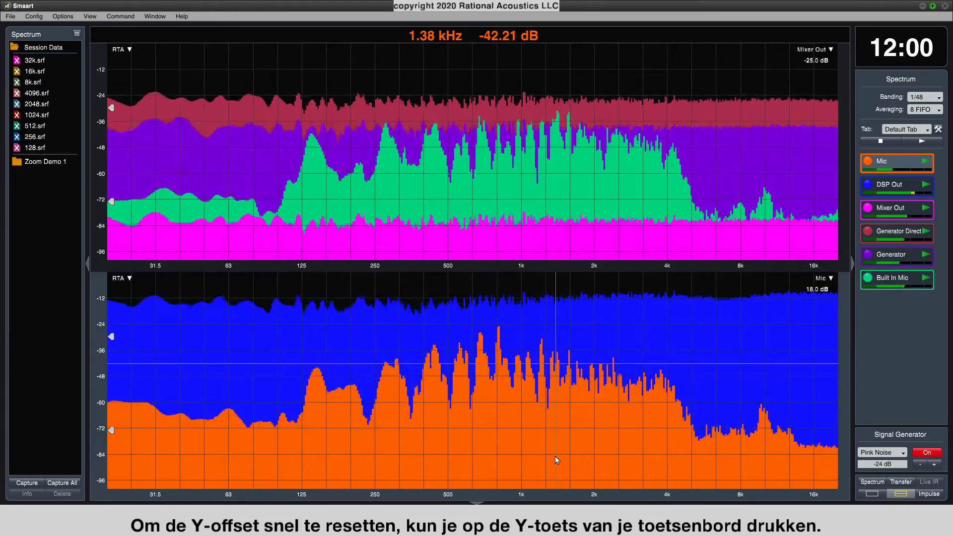
{"action": "key", "text": "y"}
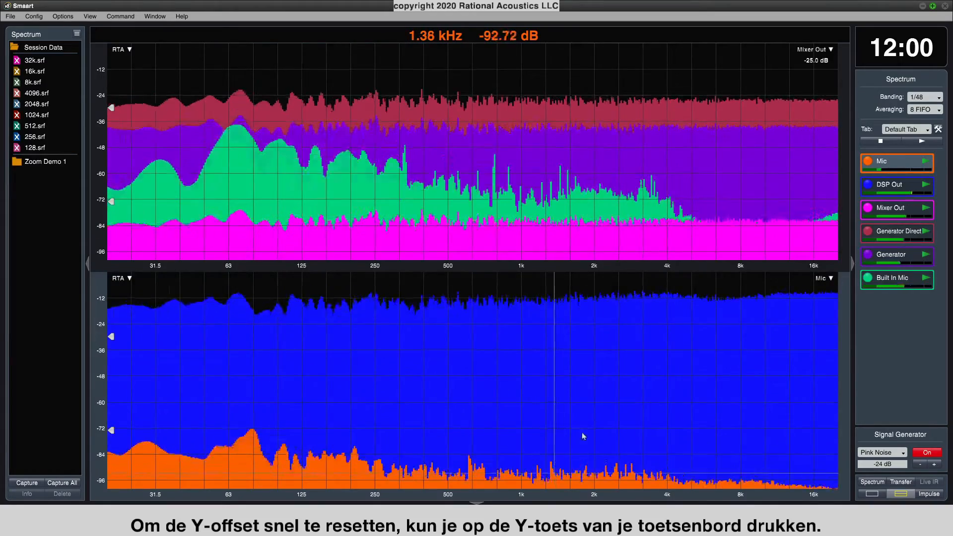
Reset the Y offsets of all traces in the lower plot and in the upper plot from their legends.
{"action": "left_click", "coordinate": [831, 280]}
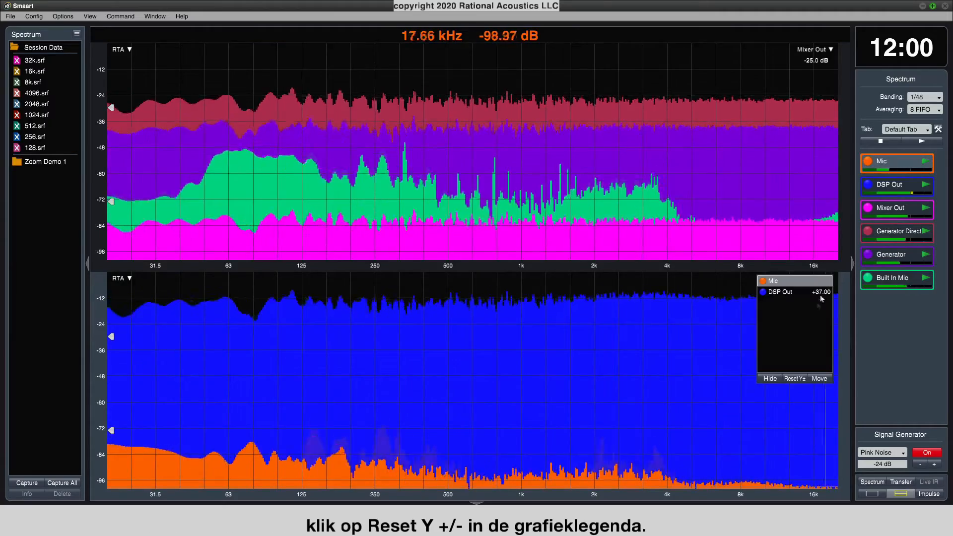
{"action": "left_click", "coordinate": [799, 381]}
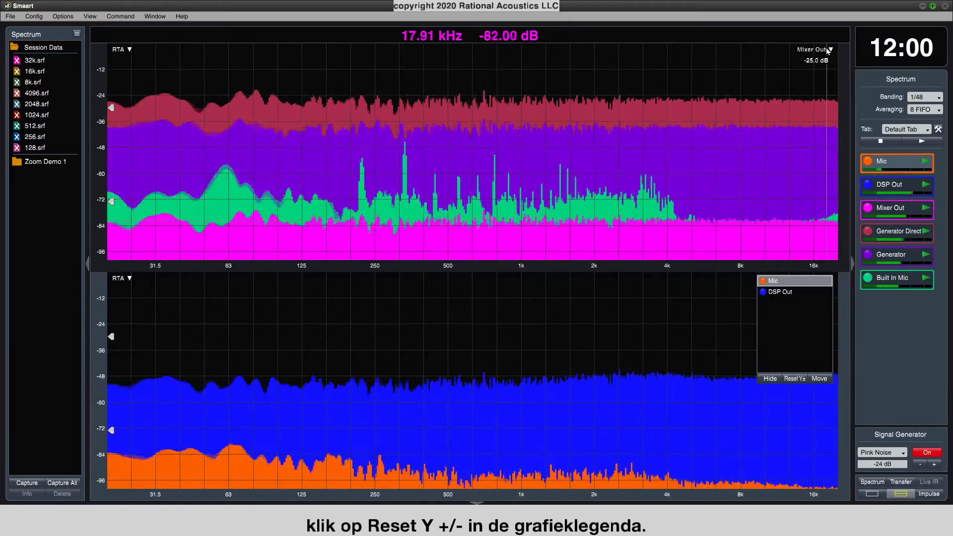
{"action": "left_click", "coordinate": [795, 150]}
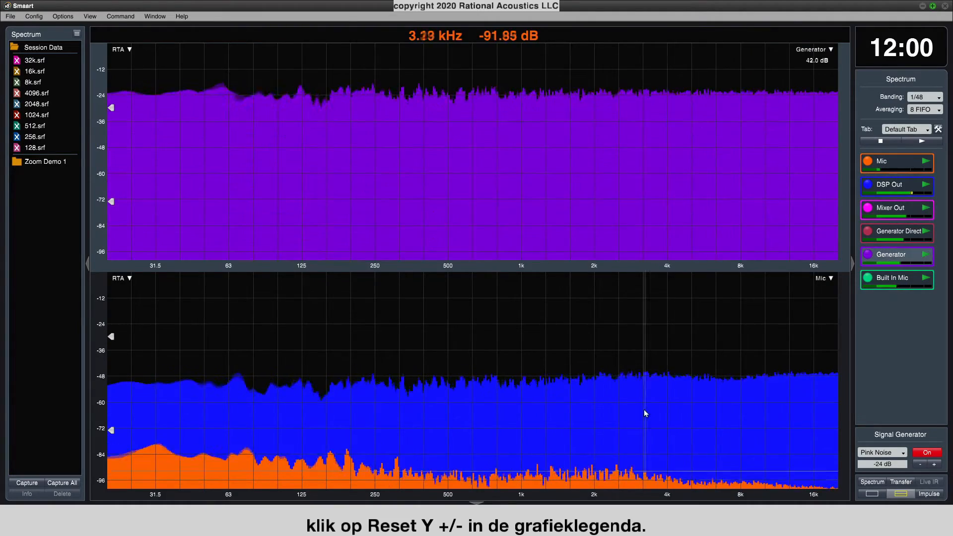
Raise the Mic trace's Y offset to 76 dB, and clear the dB offsets of all traces at once.
{"action": "left_click_drag", "start_coordinate": [625, 480], "coordinate": [636, 329]}
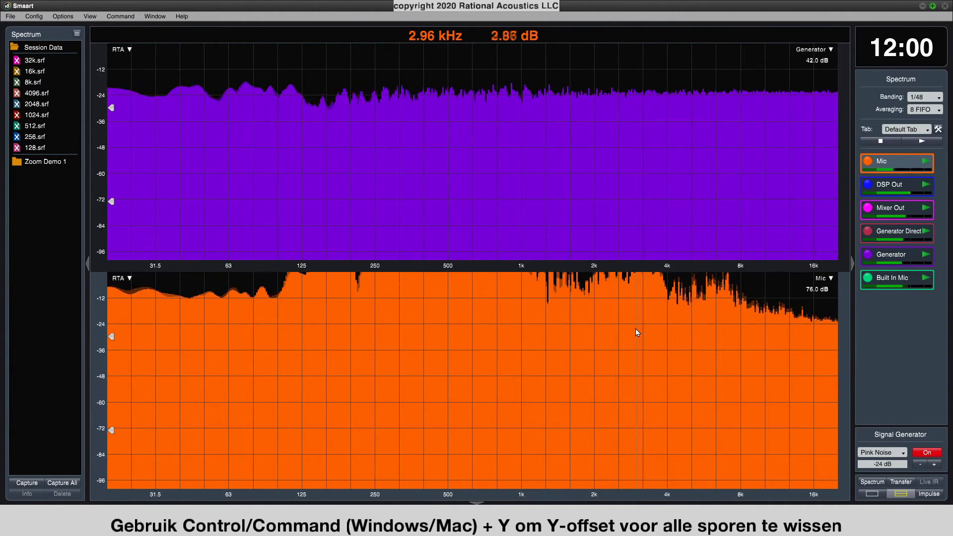
{"action": "key", "text": "ctrl+y"}
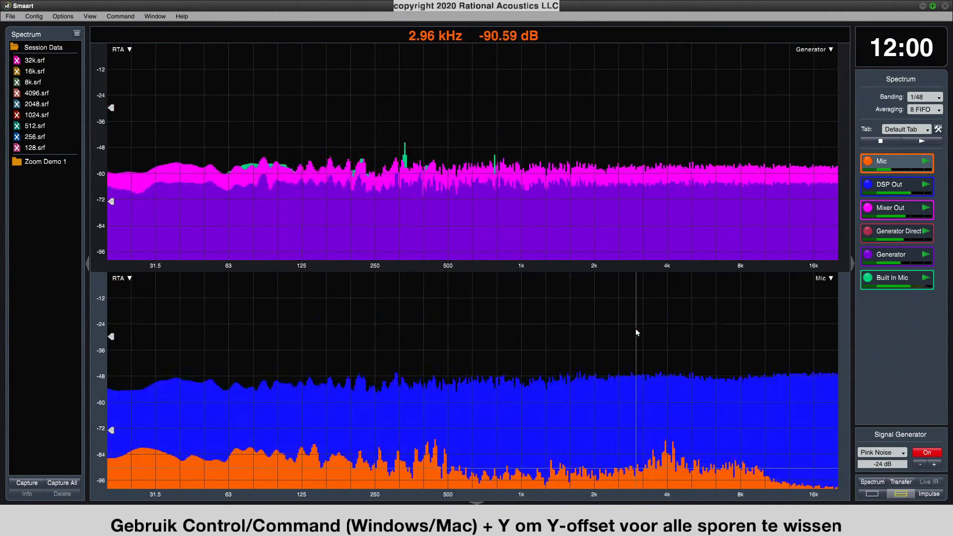
Look through the available trace commands, including Cycle Z Order, Front Trace Up and Down, and Clear All dB Offsets.
{"action": "left_click", "coordinate": [134, 18]}
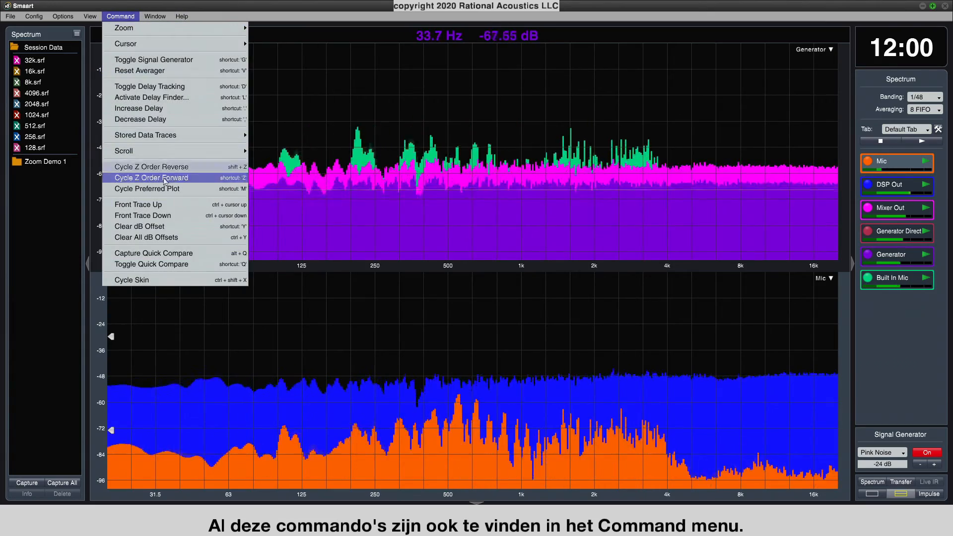